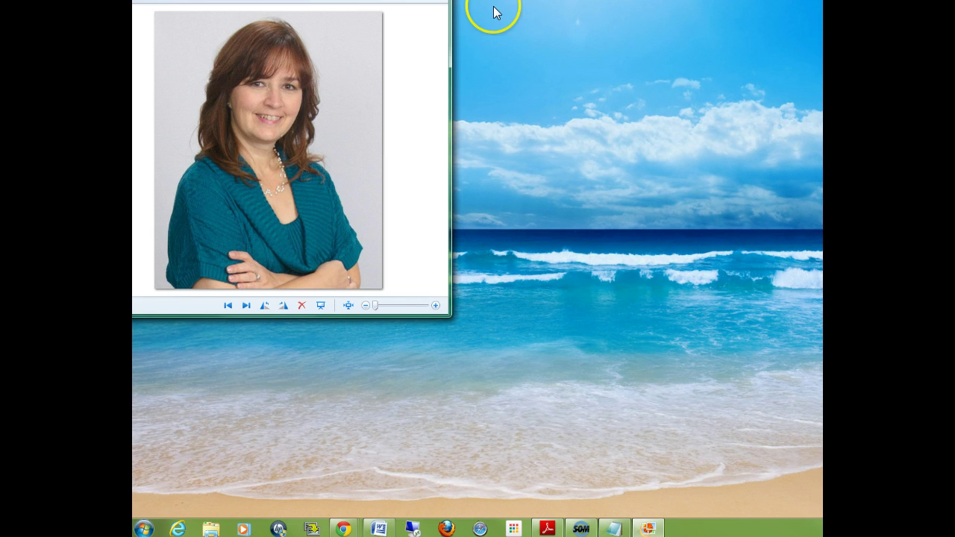
Minimize the portrait photo and start Windows Speech Recognition from Accessories > Ease of Access.
left_click(409, 1)
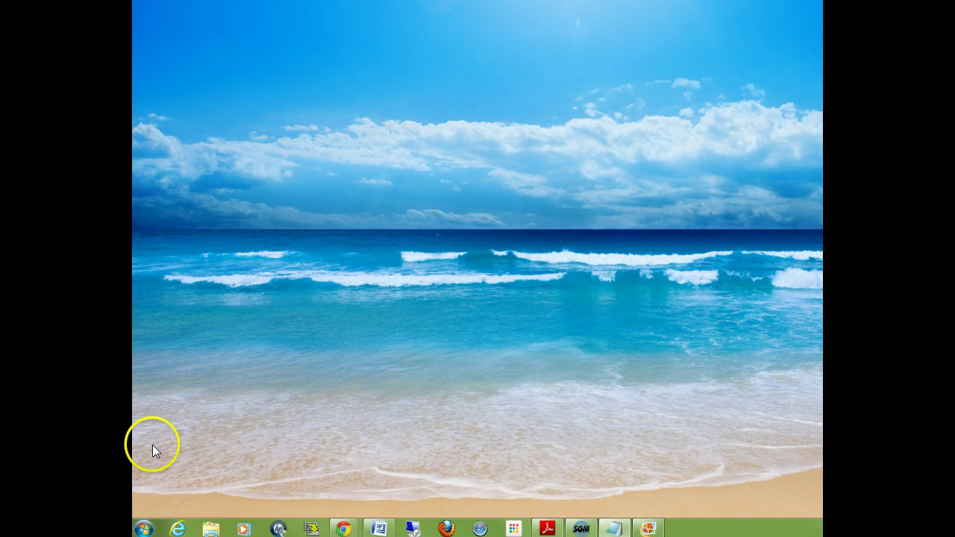
left_click(144, 529)
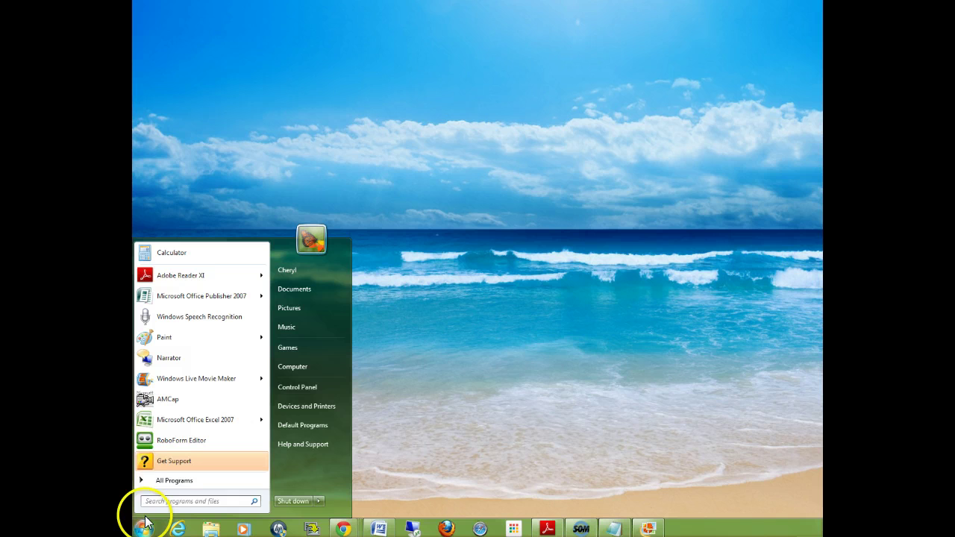
left_click(184, 482)
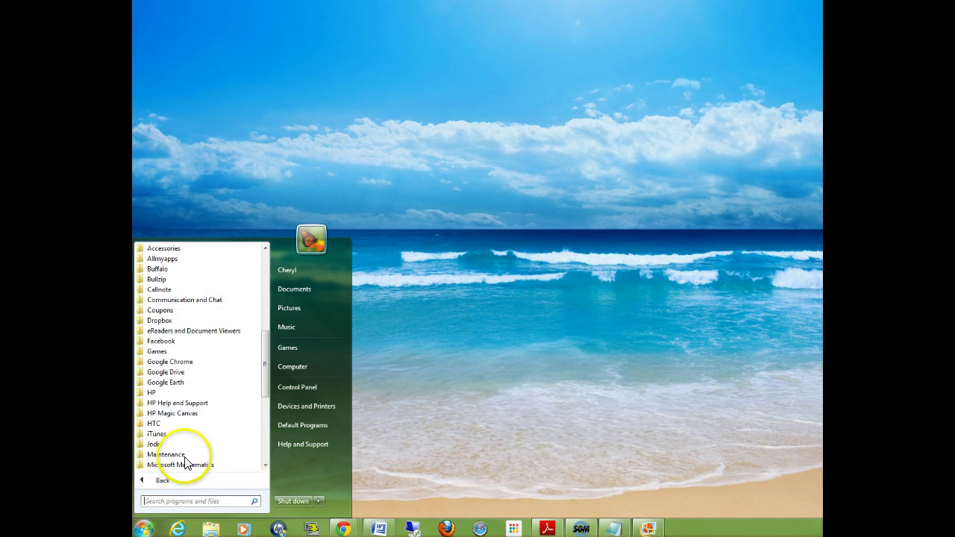
left_click(213, 249)
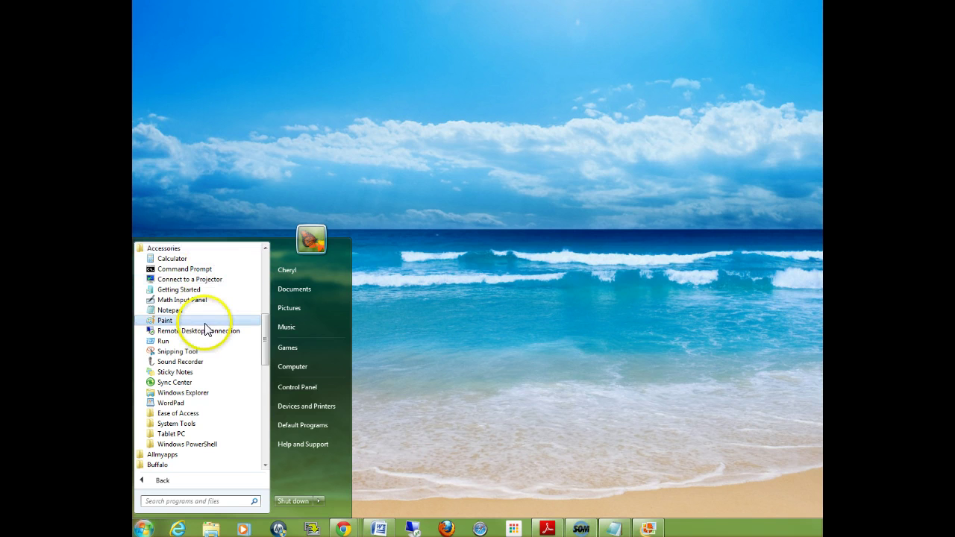
left_click(190, 417)
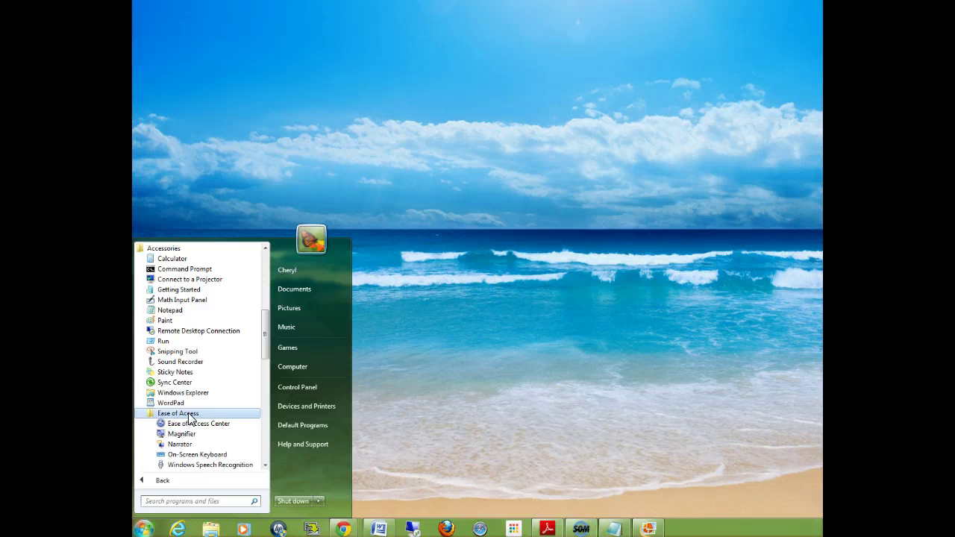
left_click(199, 466)
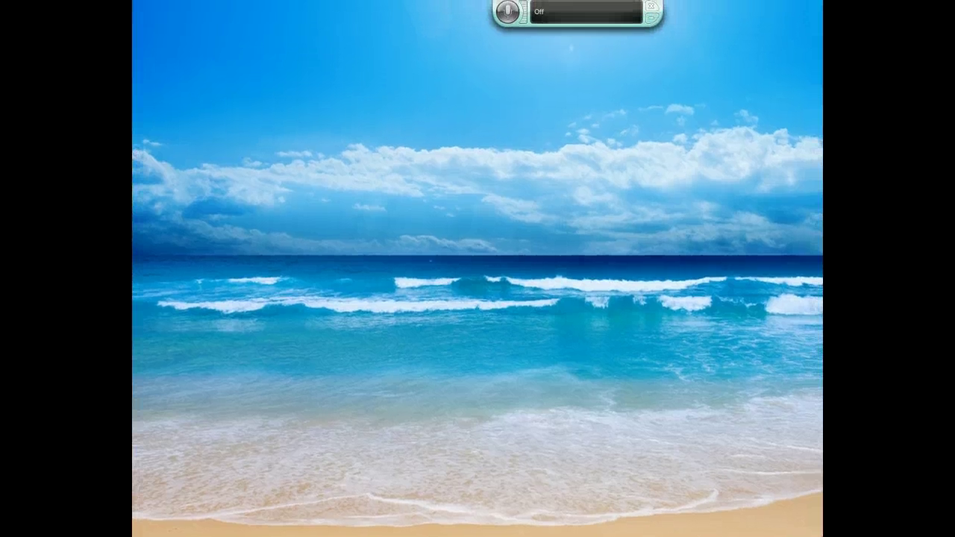
Turn on the microphone so speech recognition status shows Listening.
left_click(493, 16)
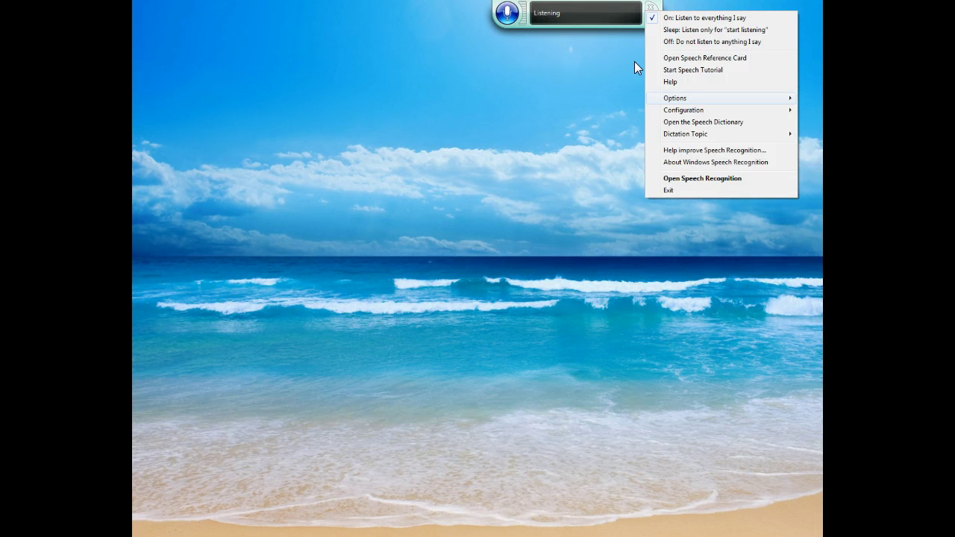
Switch listening off and view the Options list with audible feedback, run at startup and dictation scratchpad checked.
left_click(504, 29)
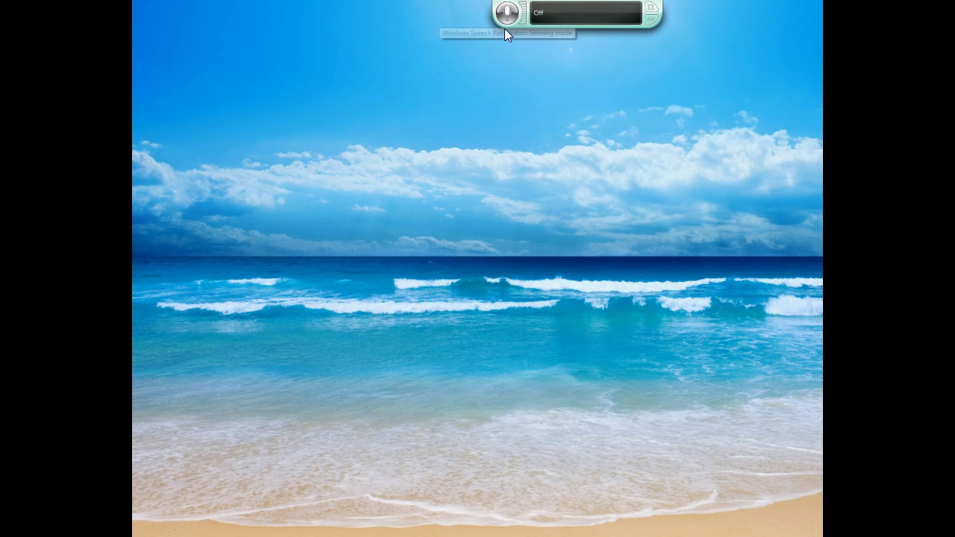
right_click(646, 29)
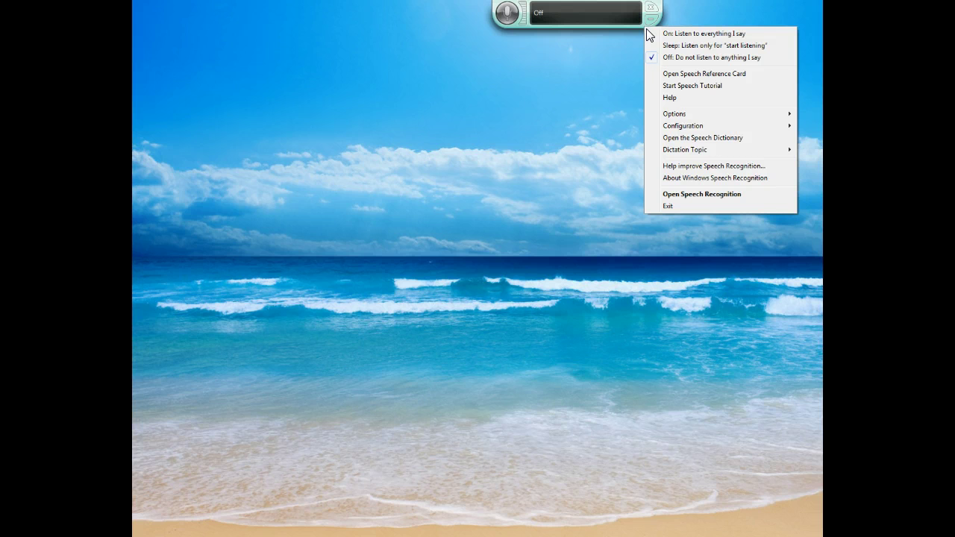
key("Down")
key("Down")
key("Down")
key("Down")
key("Down")
key("Down")
key("Down")
key("Right")
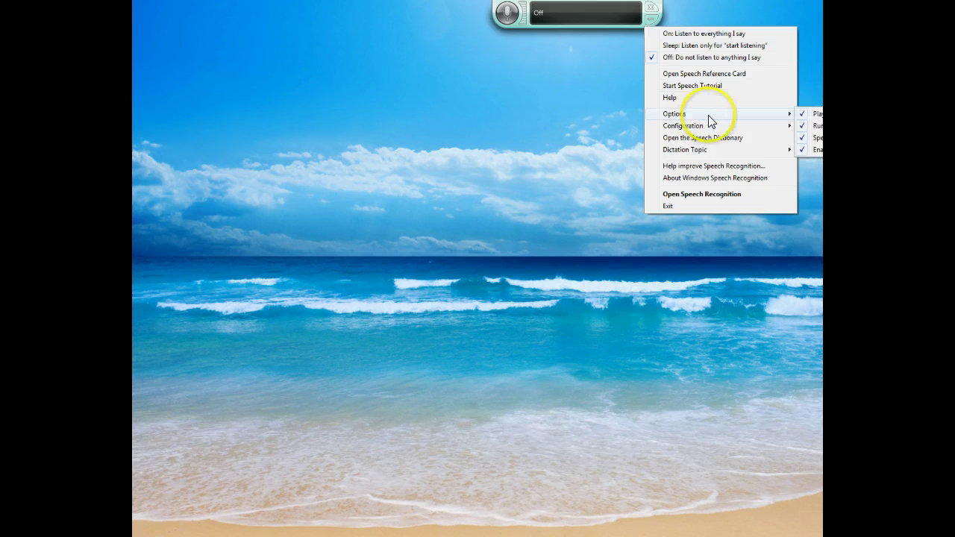
left_click(822, 202)
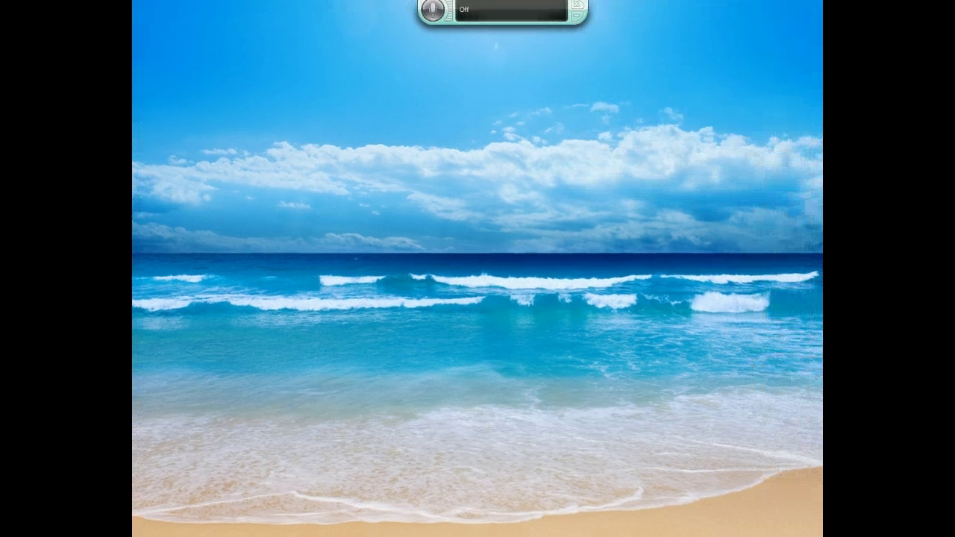
right_click(567, 27)
key("Down")
key("Down")
key("Down")
key("Down")
key("Down")
key("Down")
key("Down")
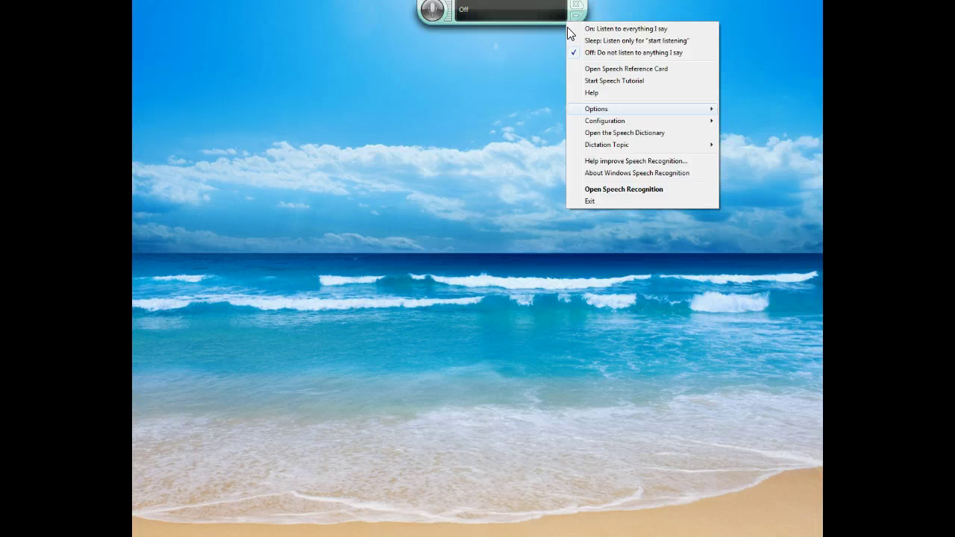
key("Right")
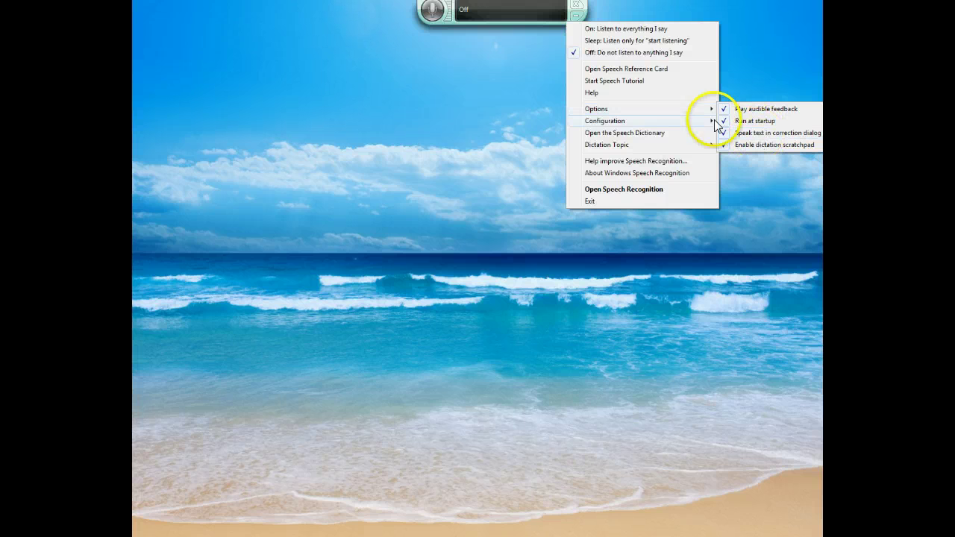
Review the Configuration submenu's microphone and voice-training choices, then dismiss the speech menu.
mouse_move(666, 120)
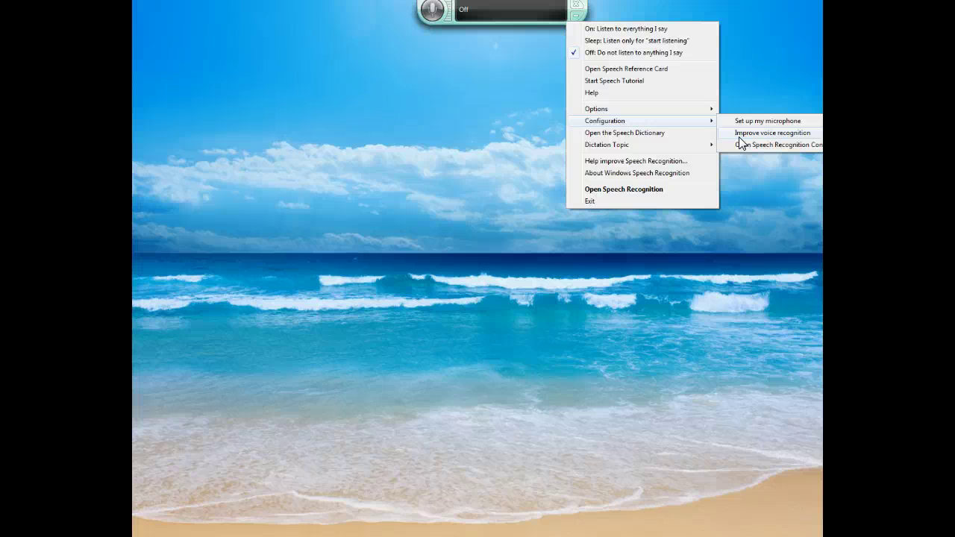
left_click(507, 274)
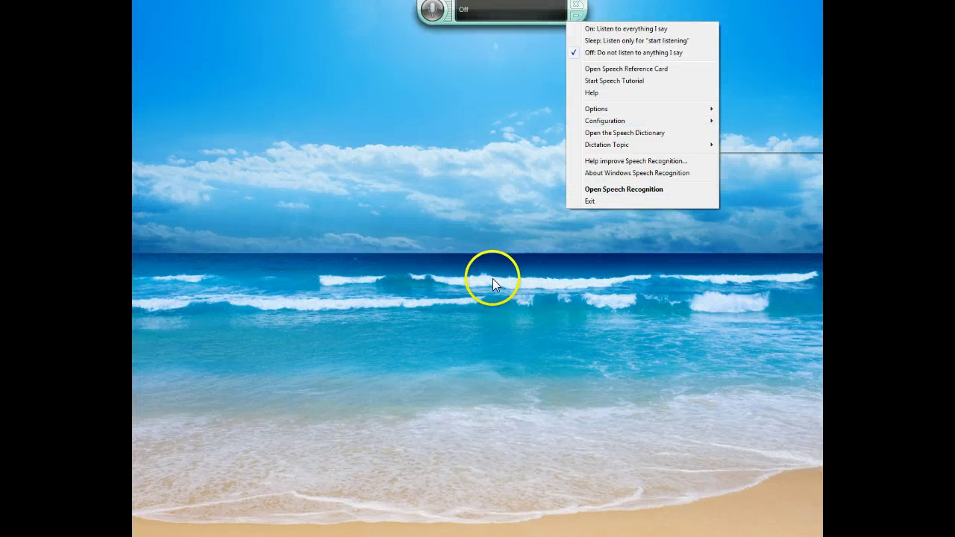
Turn listening on and place the cursor in the Word page to dictate two paragraphs.
left_click(431, 22)
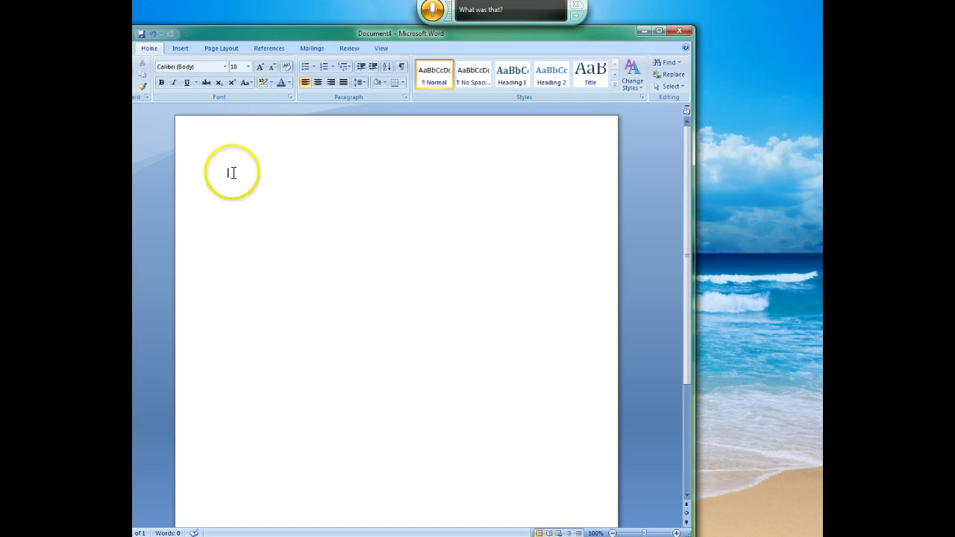
left_click(230, 172)
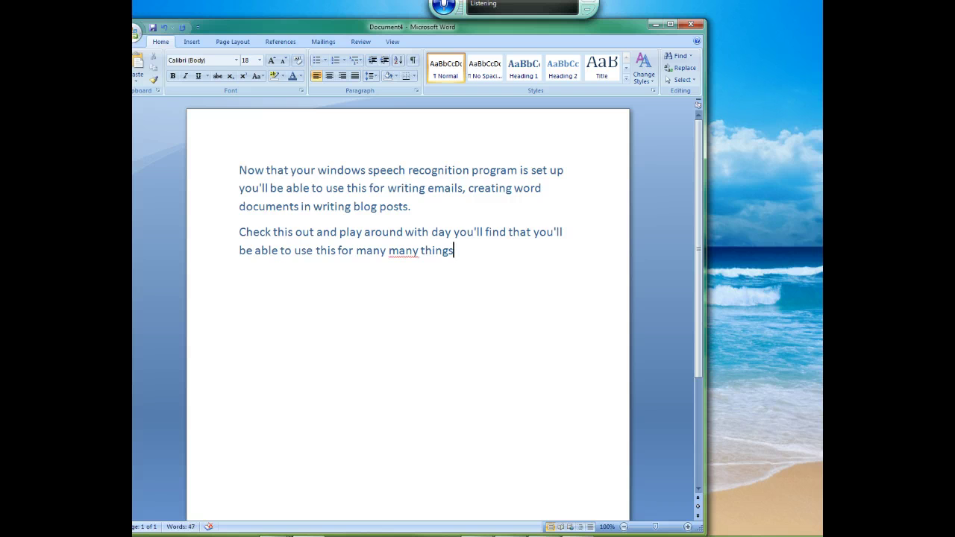
Minimize the Word document window to reveal the desktop.
left_click(655, 24)
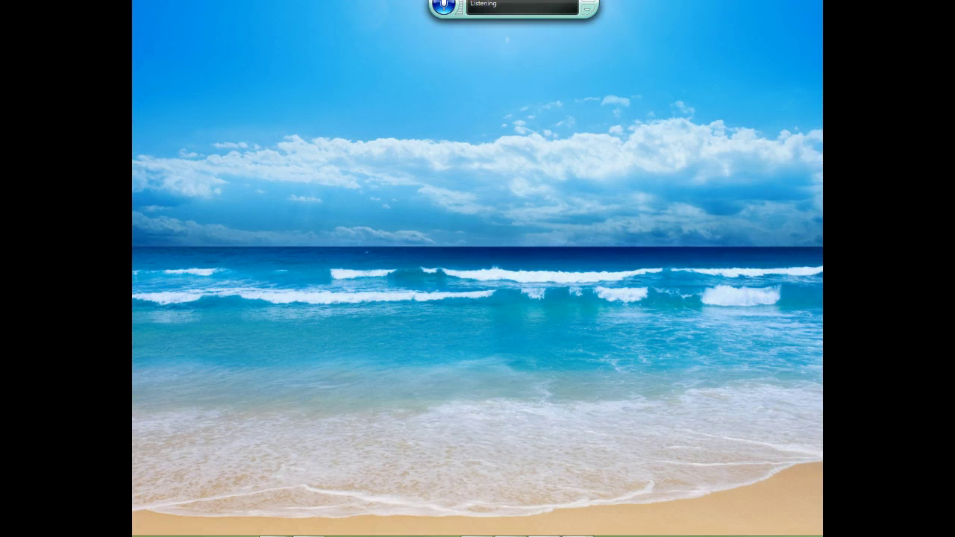